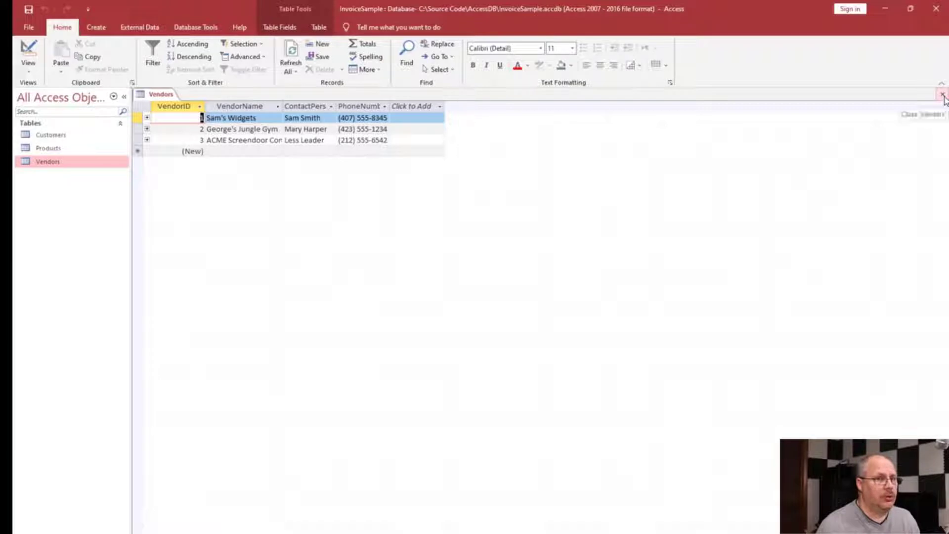
Close the Vendors table and open the Products table.
{"action": "left_click", "coordinate": [943, 95]}
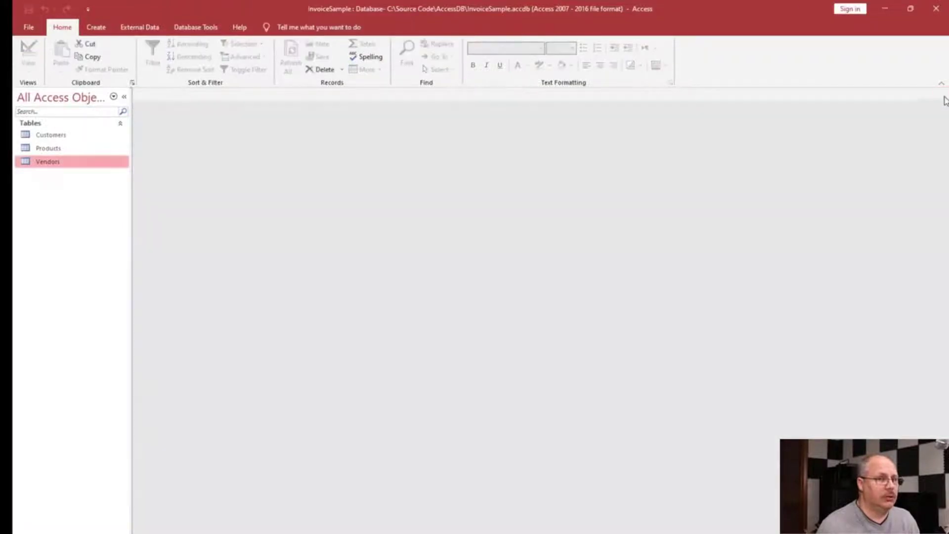
{"action": "left_click", "coordinate": [82, 151]}
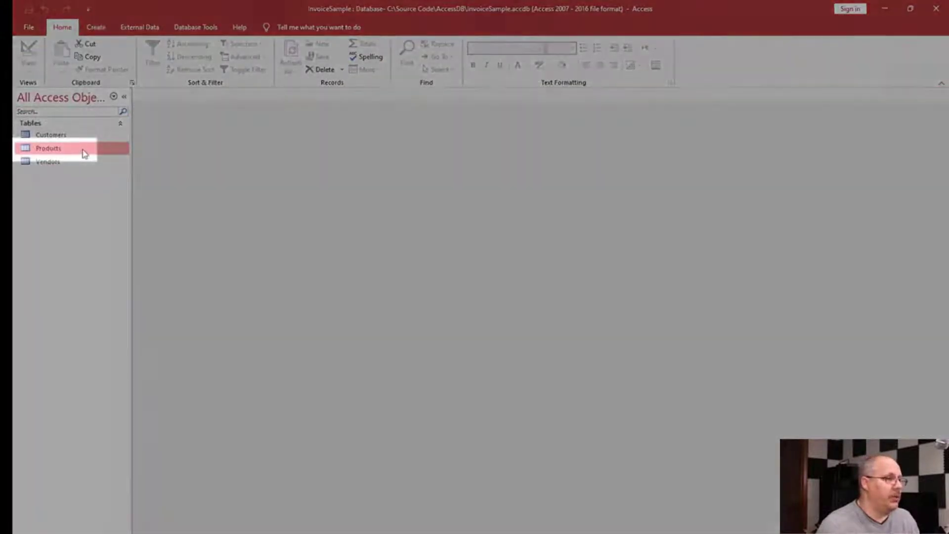
{"action": "double_click", "coordinate": [85, 153]}
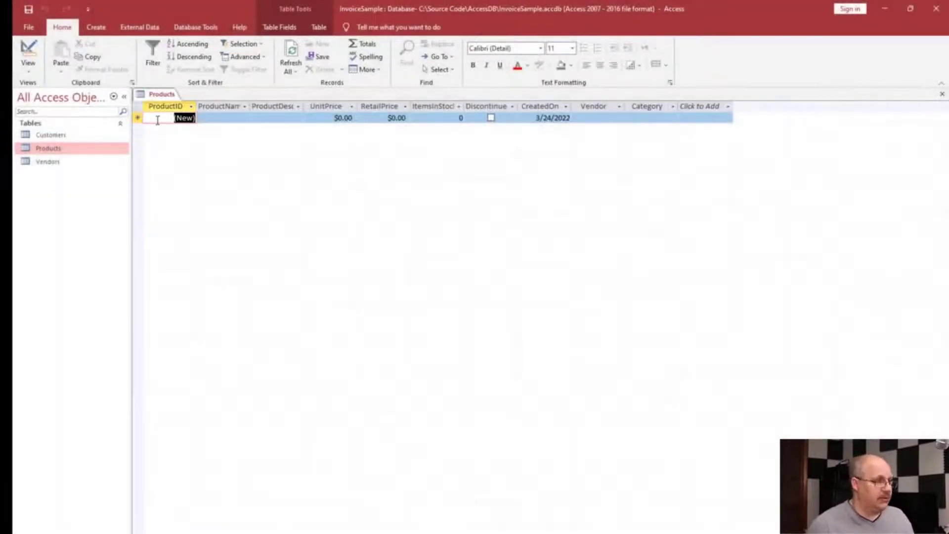
Start a product record named "Widget #1" with the description "Sample information for my example widget.".
{"action": "key", "text": "Tab"}
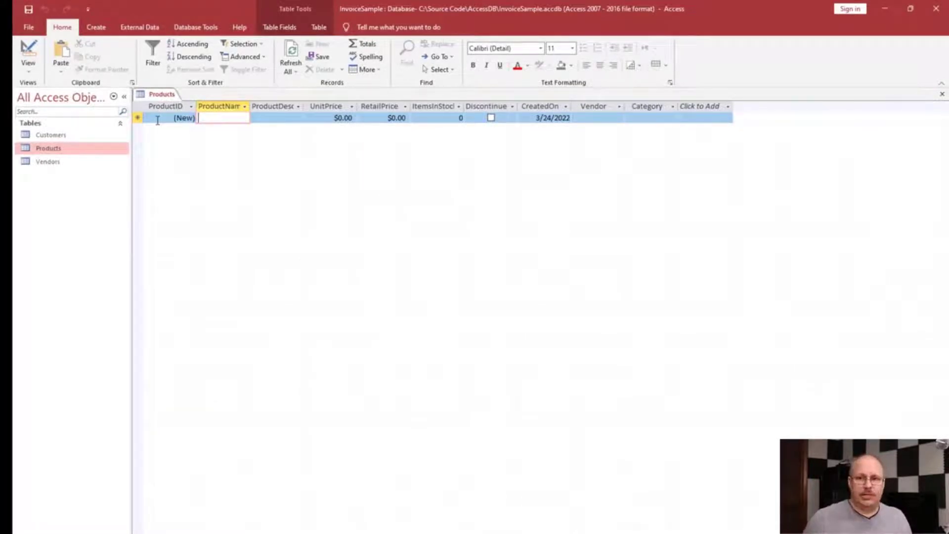
{"action": "type", "text": "Wid"}
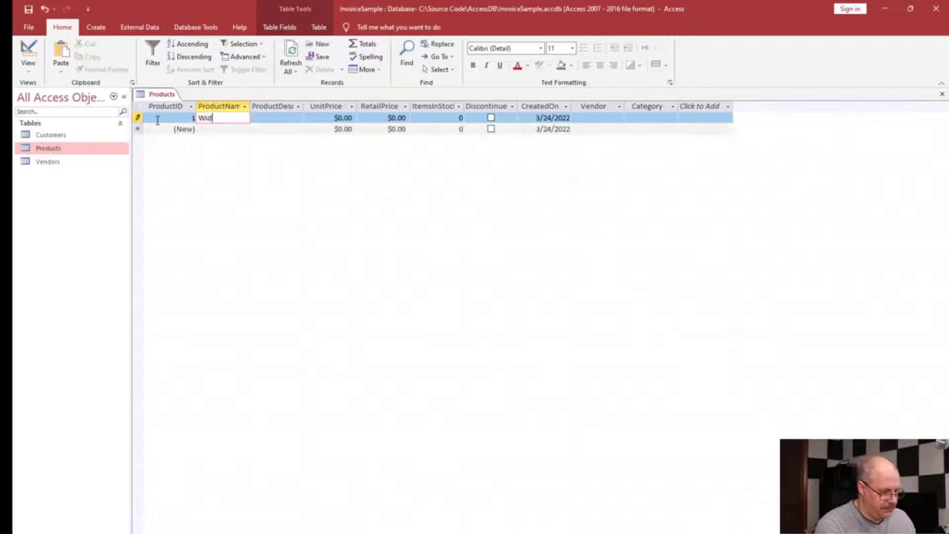
{"action": "type", "text": "get #1"}
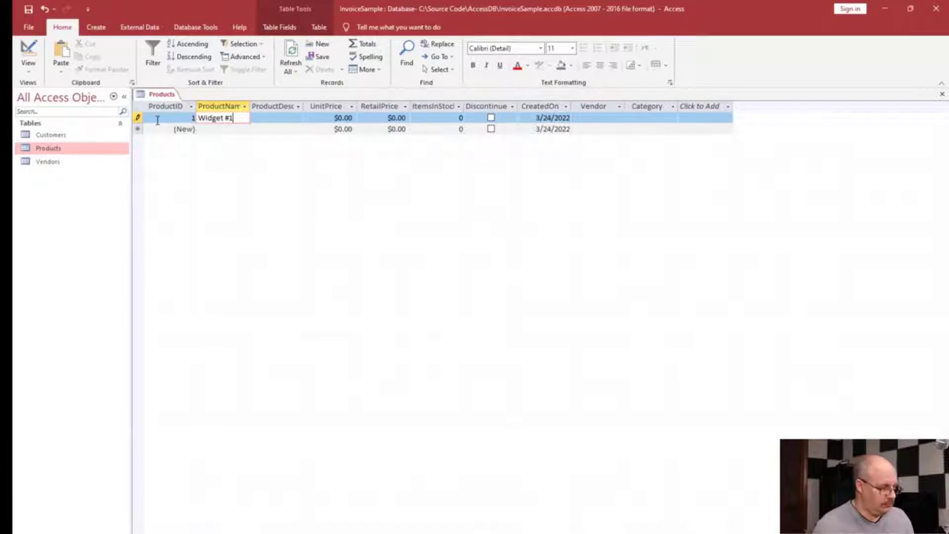
{"action": "key", "text": "Tab"}
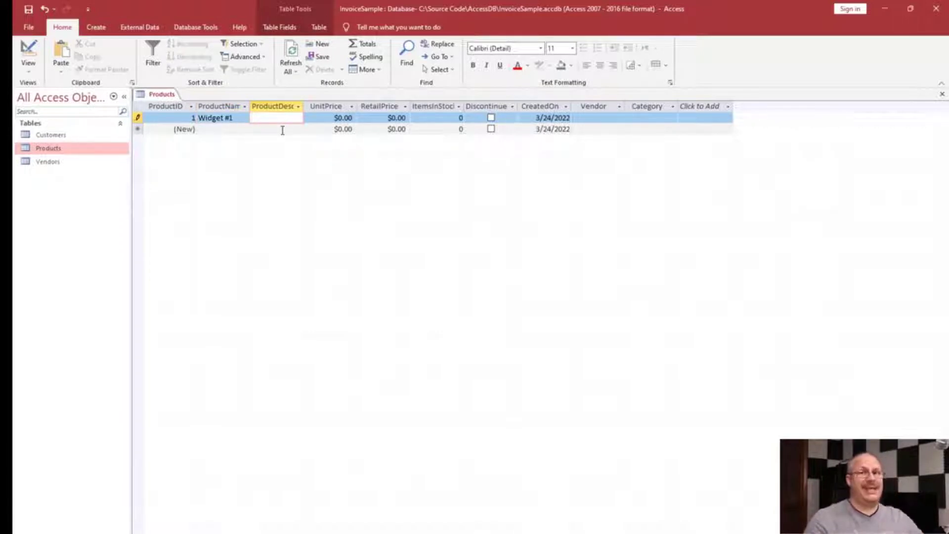
{"action": "type", "text": "Sa"}
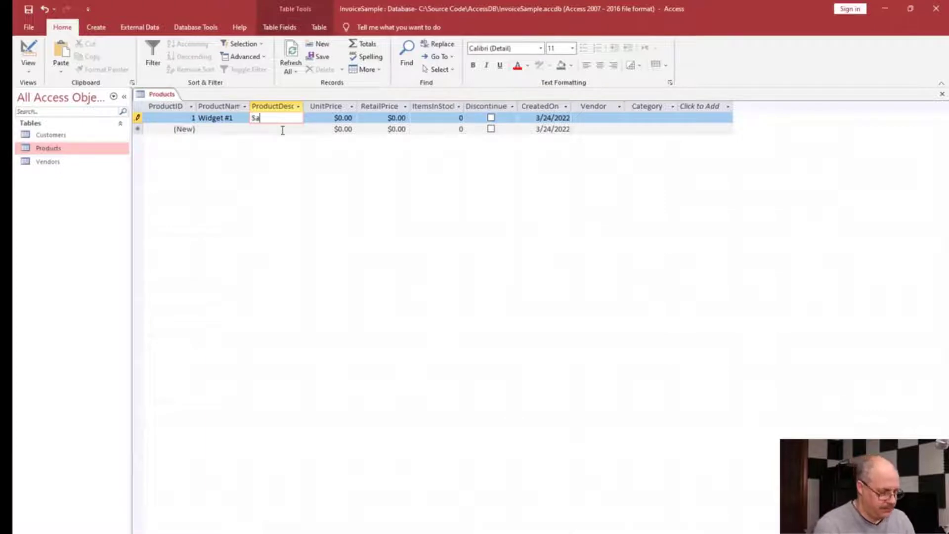
{"action": "type", "text": "mple information f"}
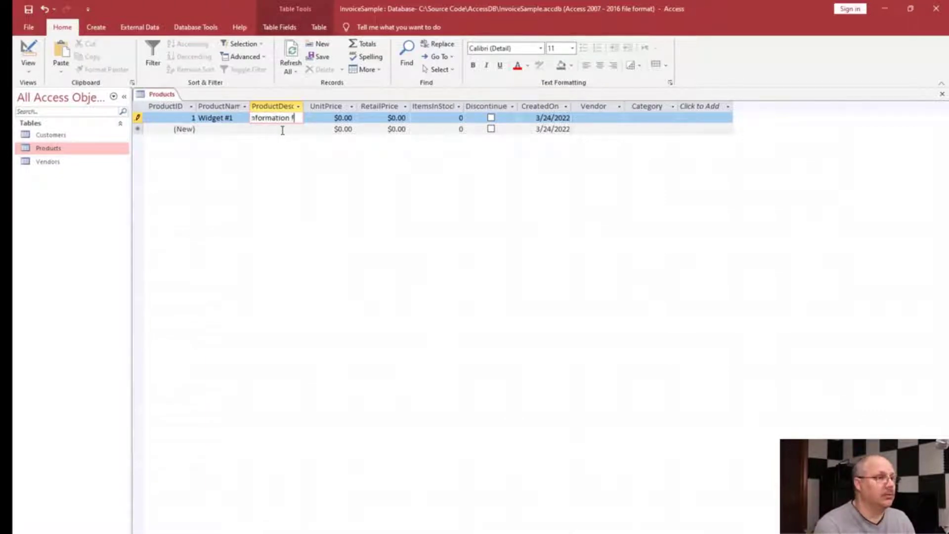
{"action": "type", "text": "or my exam"}
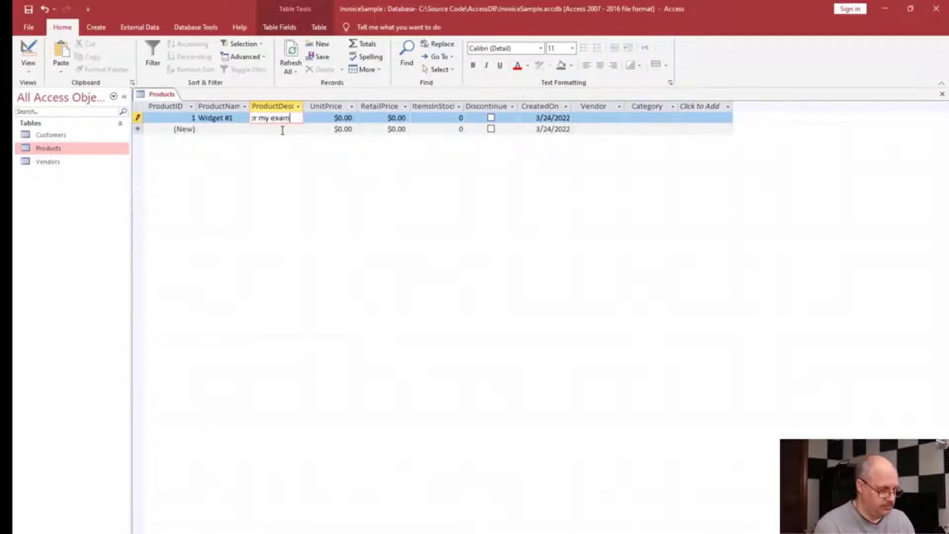
{"action": "type", "text": "ple widget."}
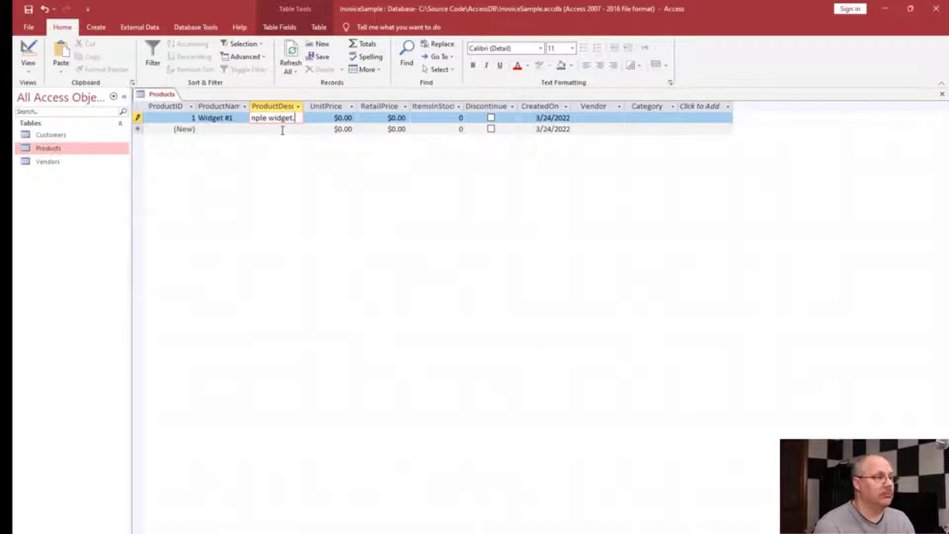
{"action": "key", "text": "Tab"}
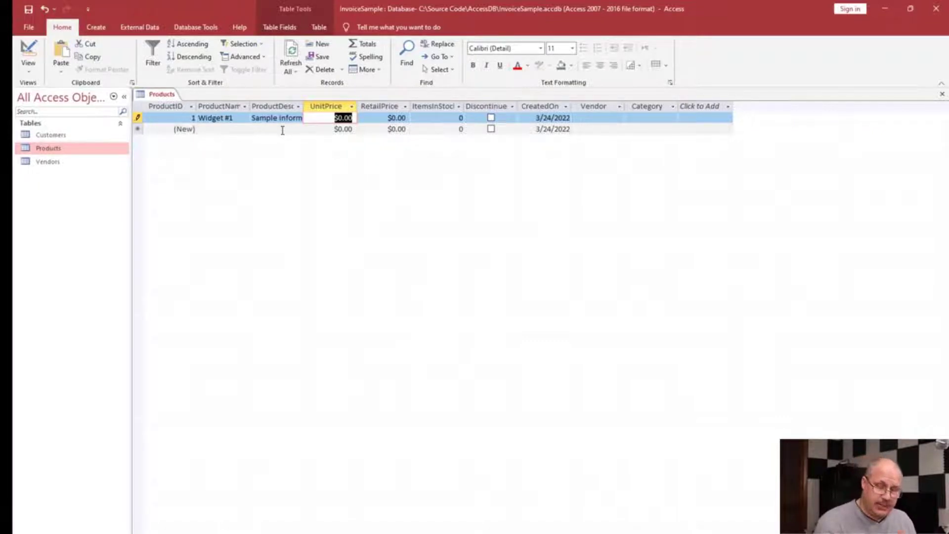
Set the Widget #1 record's unit price to 8.75 and its retail price to 12.25.
{"action": "type", "text": "8."}
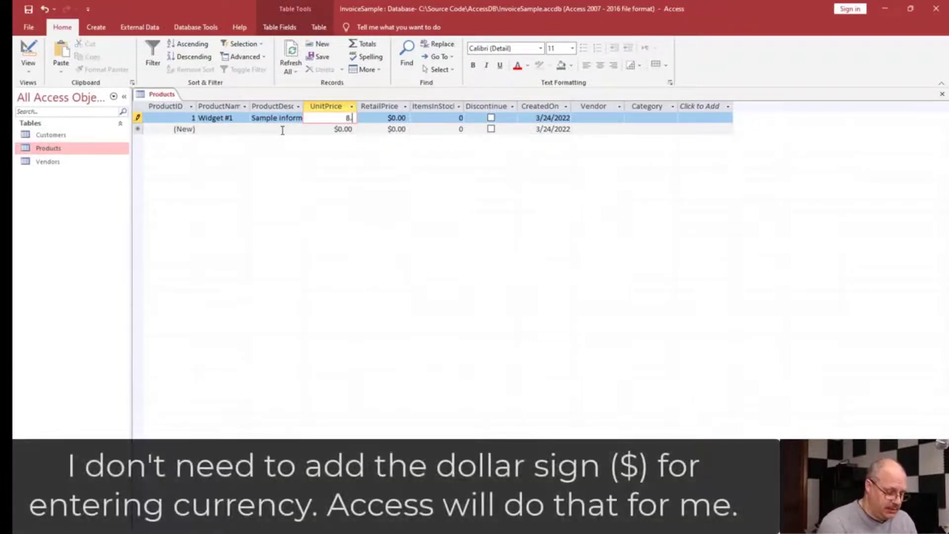
{"action": "type", "text": "75"}
{"action": "key", "text": "Tab"}
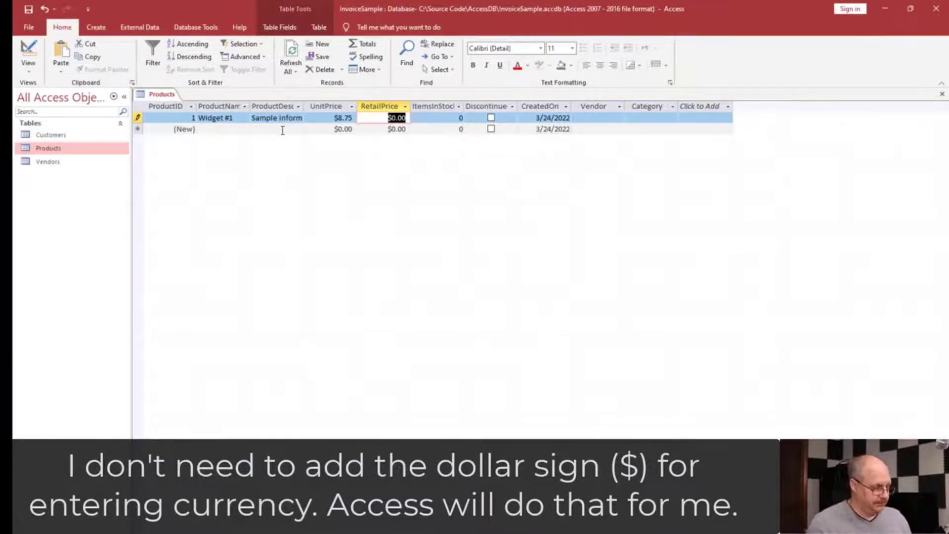
{"action": "type", "text": "12.25"}
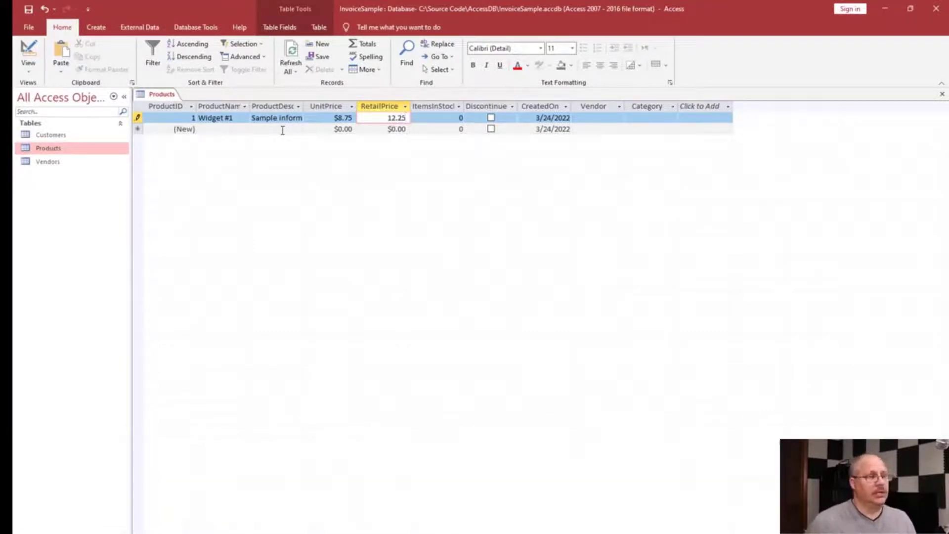
{"action": "key", "text": "Tab"}
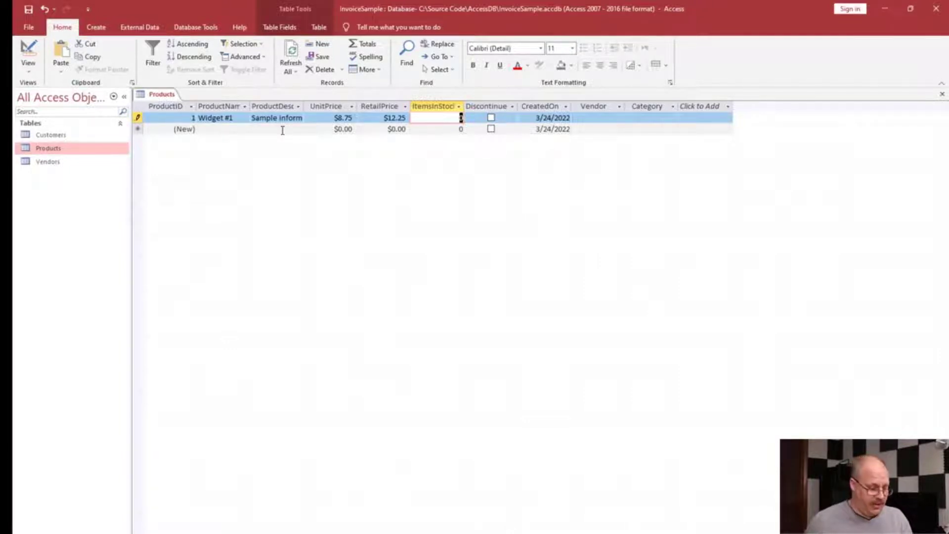
Try to enter the text "jk" as the Widget #1 stock quantity, and choose to enter a new value instead.
{"action": "type", "text": "jk"}
{"action": "key", "text": "Tab"}
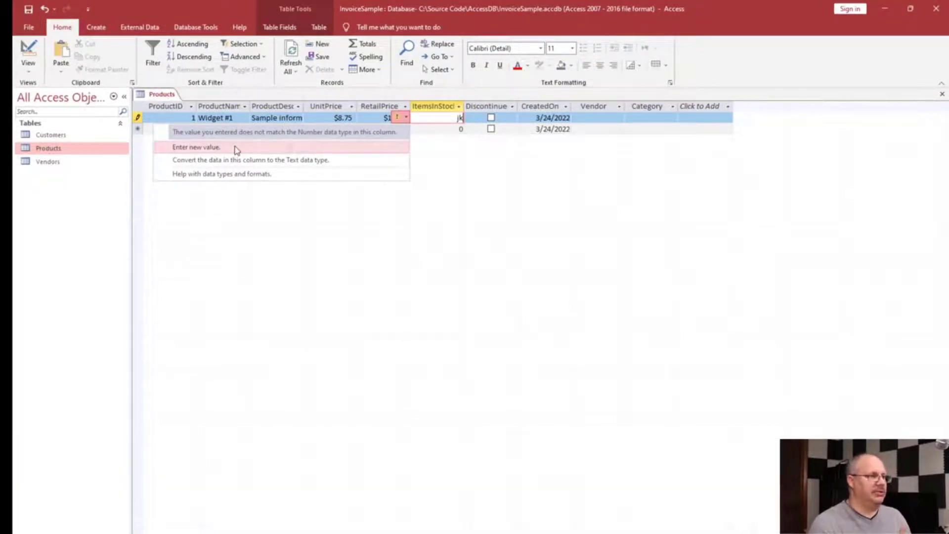
{"action": "left_click", "coordinate": [237, 148]}
Set the number of Widget #1 items in stock to 8.
{"action": "type", "text": "8"}
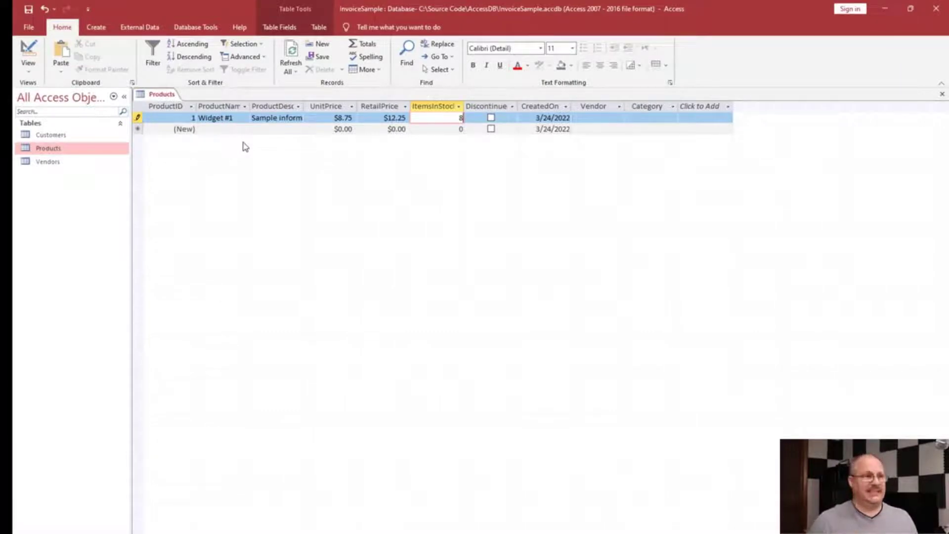
{"action": "key", "text": "Tab"}
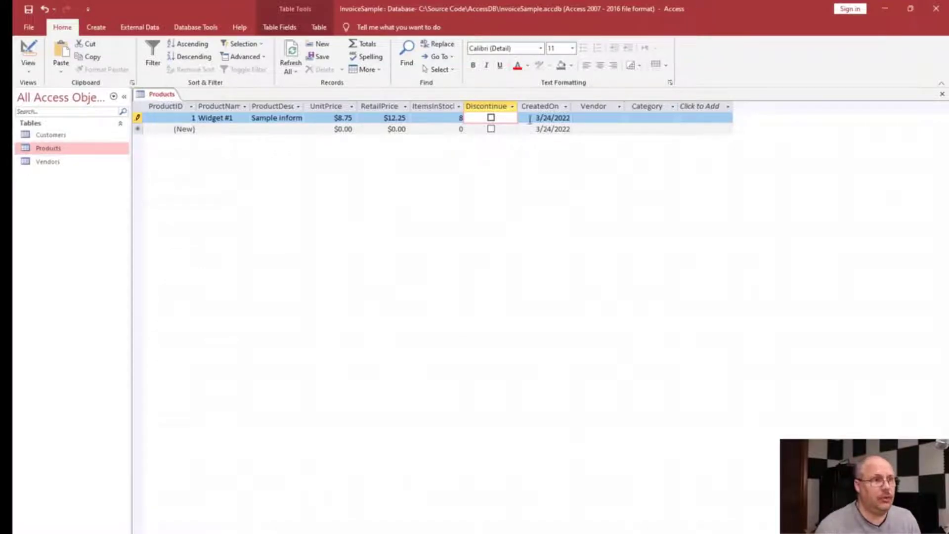
Choose Sam's Widgets as the vendor and Sporting as the category for Widget #1, completing the record.
{"action": "left_click", "coordinate": [582, 117]}
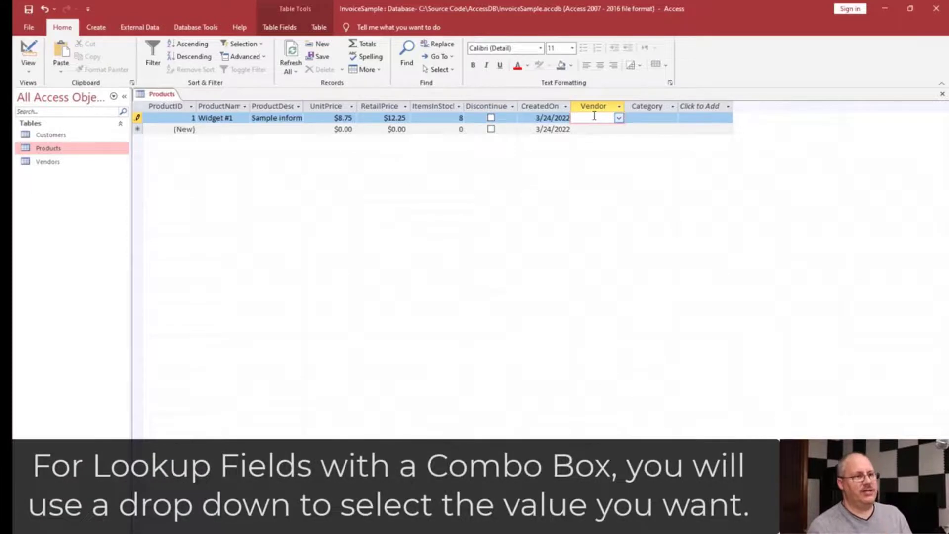
{"action": "left_click", "coordinate": [619, 119]}
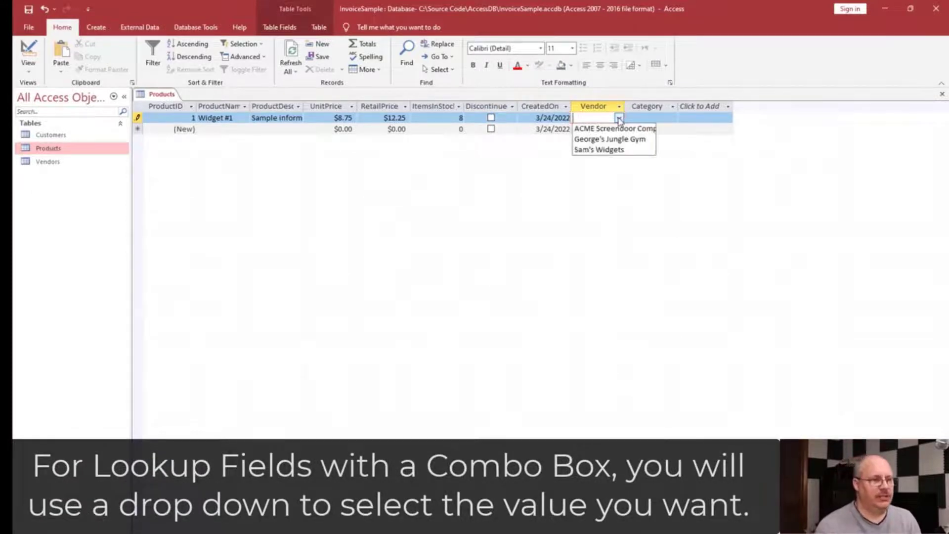
{"action": "left_click", "coordinate": [623, 151]}
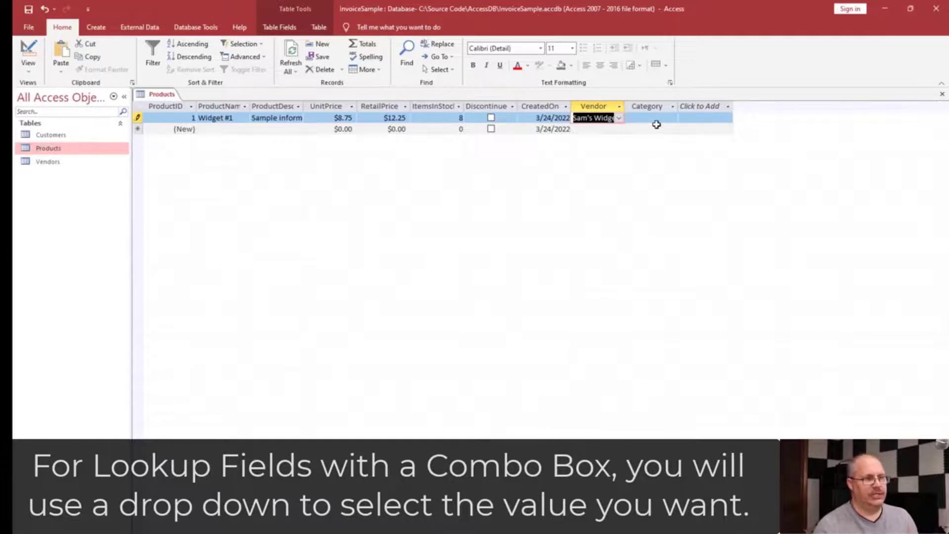
{"action": "left_click", "coordinate": [656, 119]}
{"action": "left_click", "coordinate": [674, 118]}
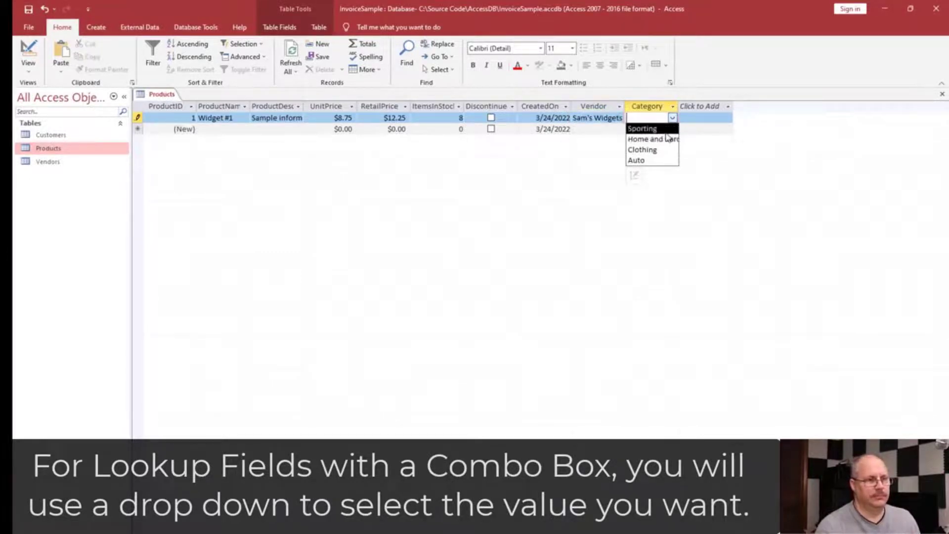
{"action": "left_click", "coordinate": [662, 129]}
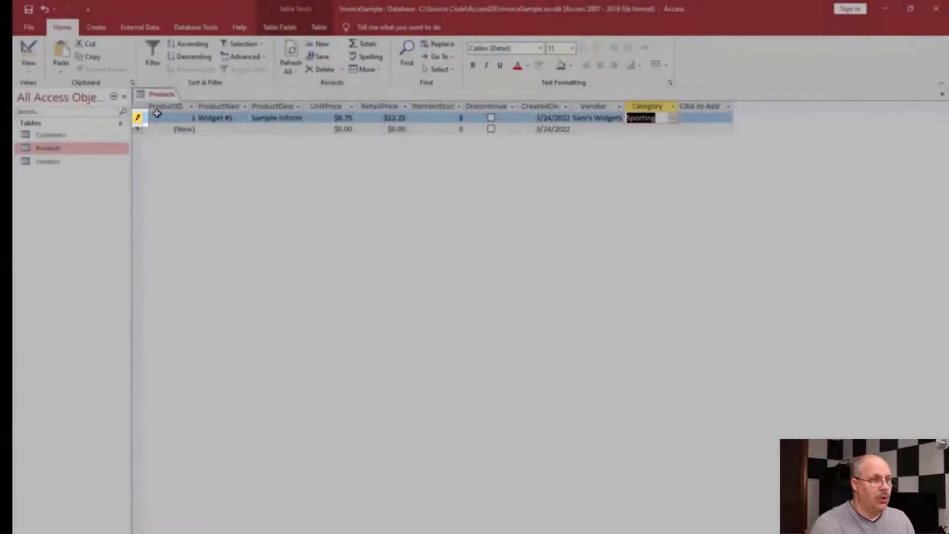
{"action": "key", "text": "Tab"}
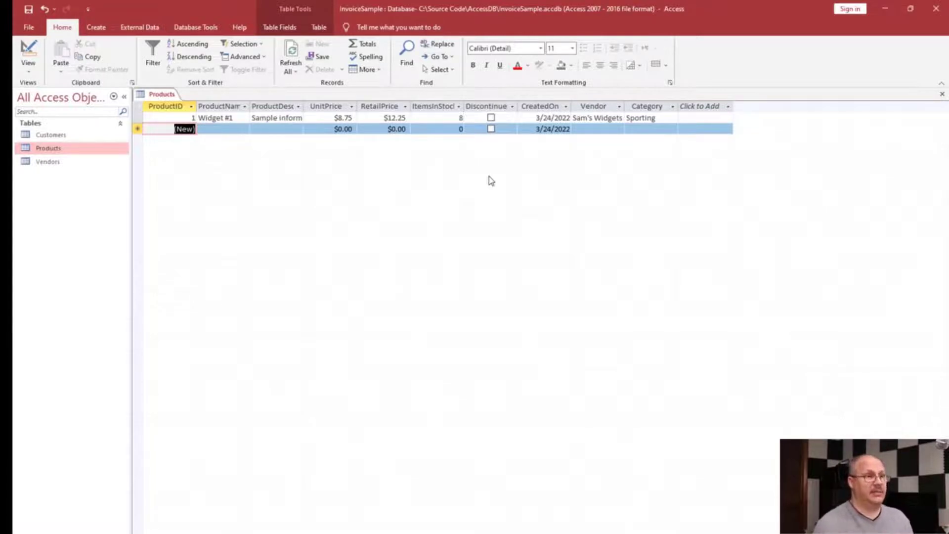
Add a second product named "Large Screendoor" and widen the ProductName column to fit the full name.
{"action": "left_click", "coordinate": [225, 129]}
{"action": "type", "text": "Large"}
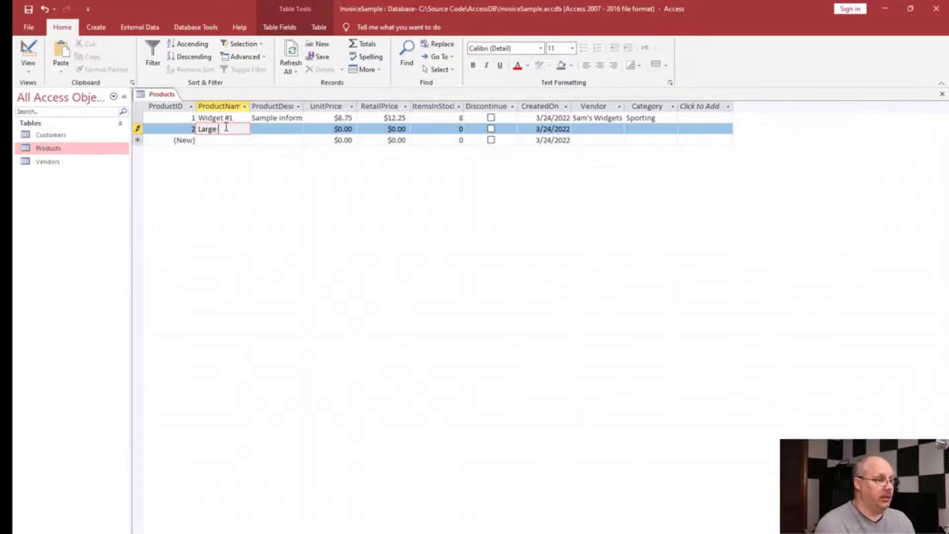
{"action": "type", "text": " Screens"}
{"action": "key", "text": "BackSpace"}
{"action": "type", "text": "door"}
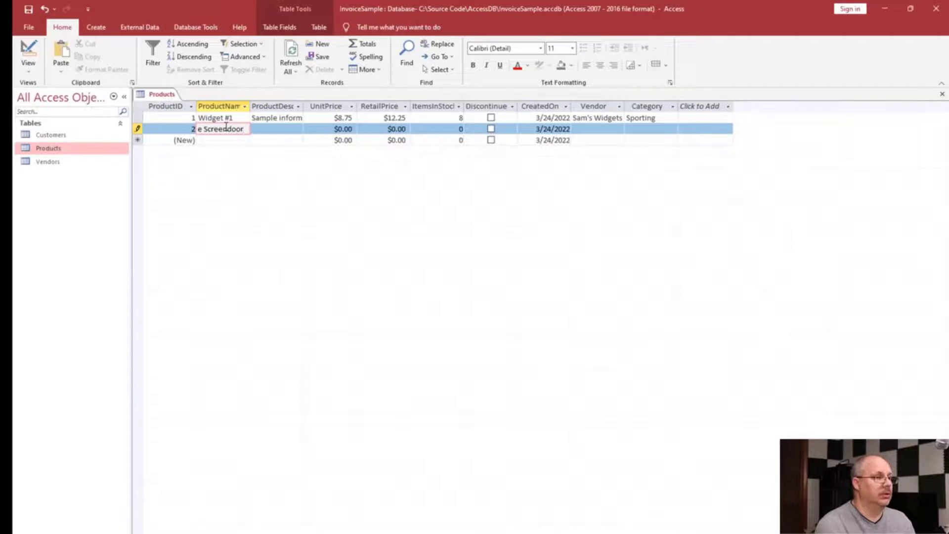
{"action": "key", "text": "Tab"}
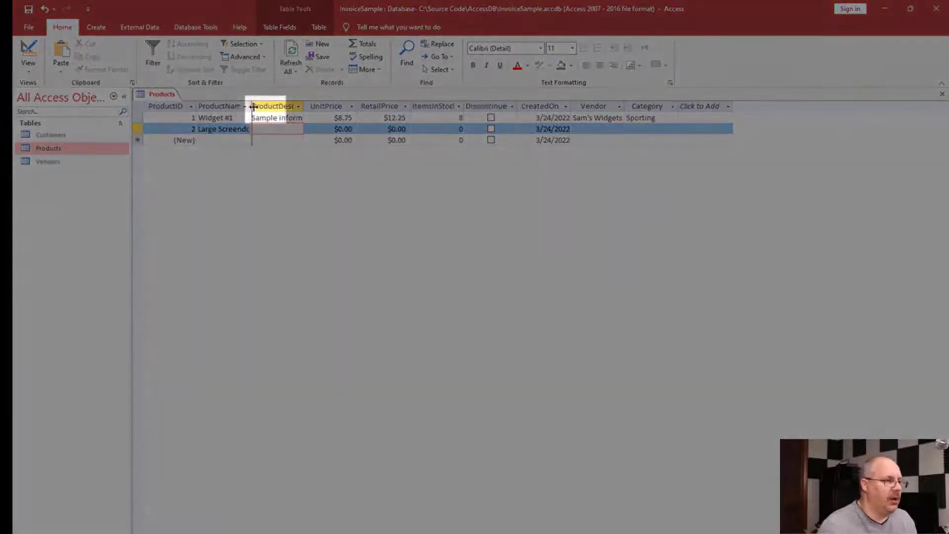
{"action": "left_click_drag", "start_coordinate": [253, 107], "coordinate": [269, 106]}
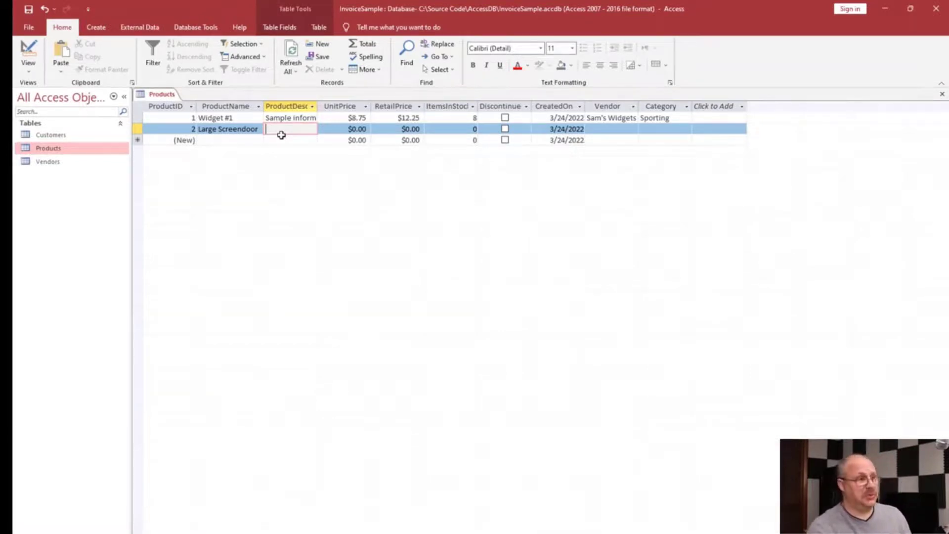
Leave the Large Screendoor description blank and set its unit price to 35.87.
{"action": "key", "text": "Tab"}
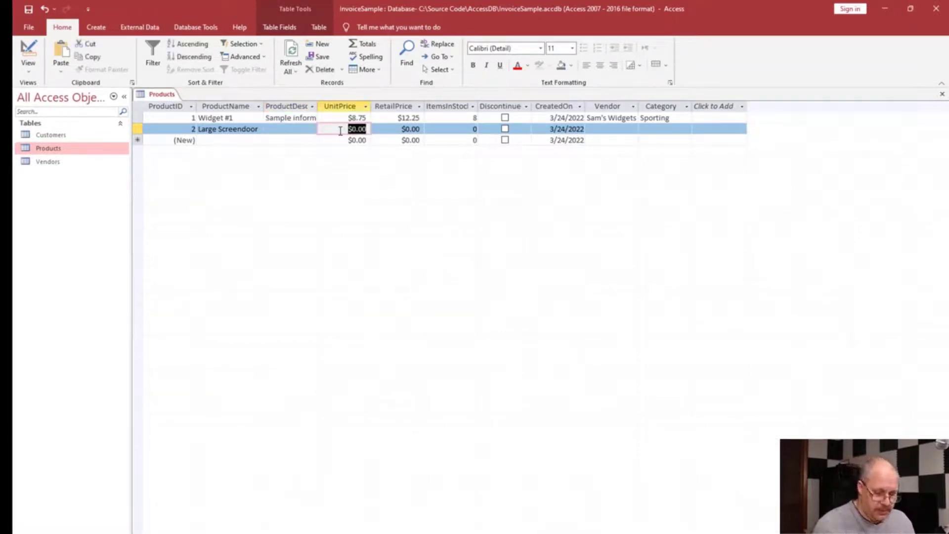
{"action": "type", "text": "35."}
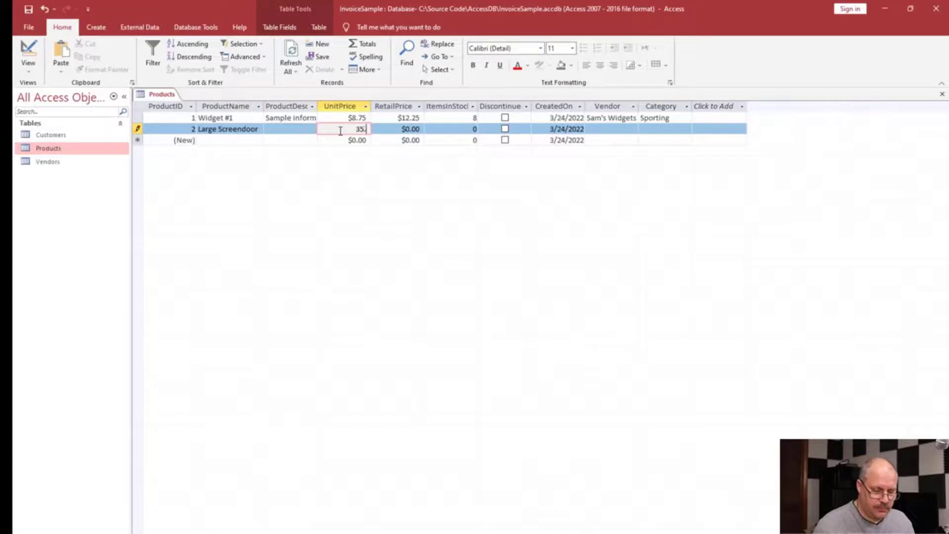
{"action": "type", "text": "00"}
{"action": "key", "text": "Tab"}
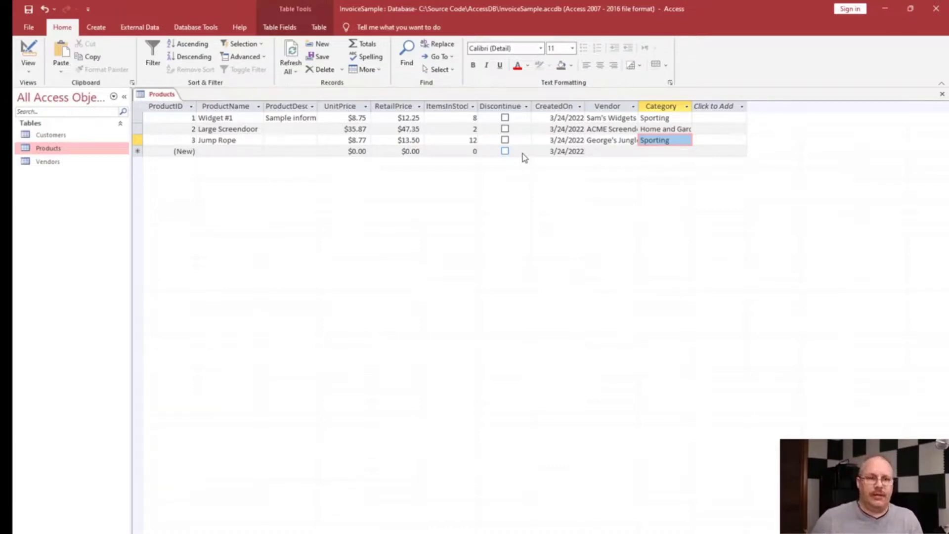
Close the Products table, saving its layout changes, and reopen it.
{"action": "left_click", "coordinate": [942, 95]}
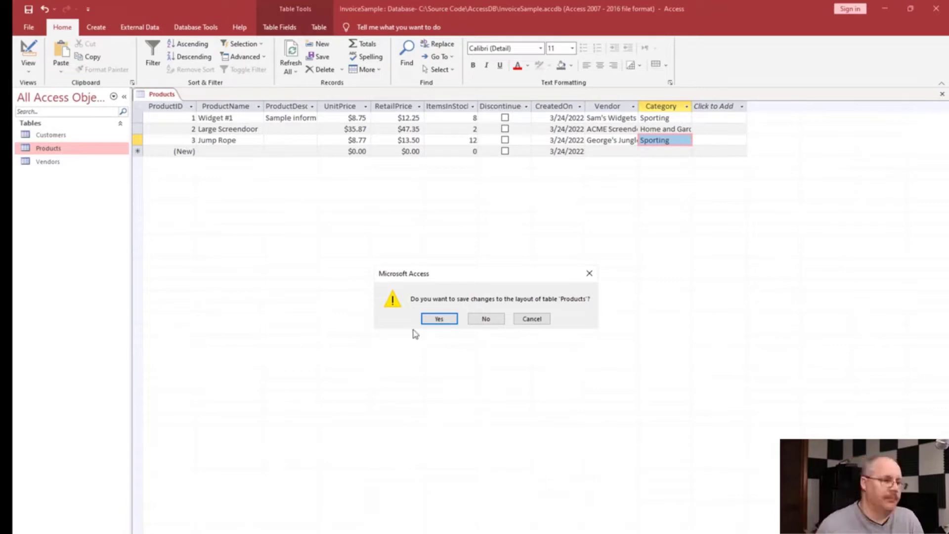
{"action": "left_click", "coordinate": [435, 319]}
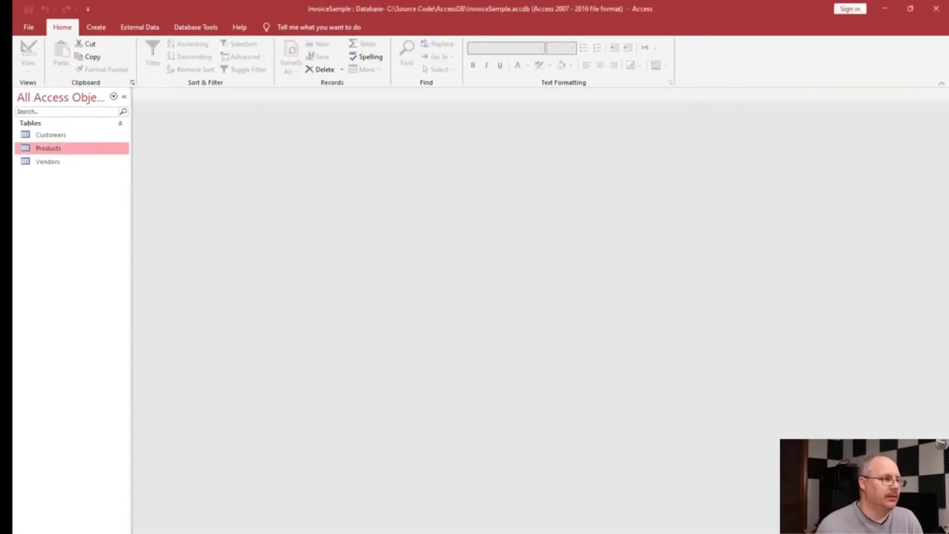
{"action": "double_click", "coordinate": [70, 151]}
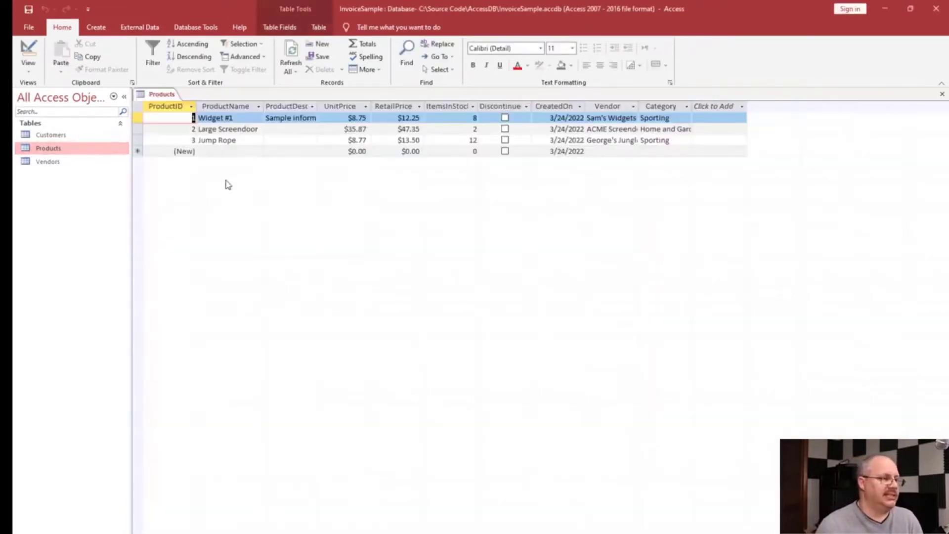